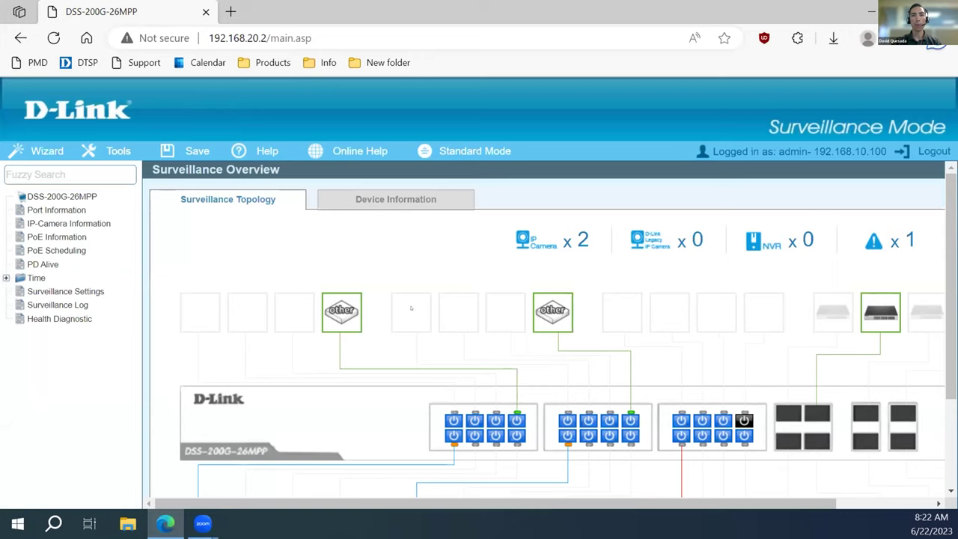
pyautogui.scroll(1, 404, 307)
pyautogui.scroll(-1, 370, 291)
pyautogui.scroll(1, 368, 291)
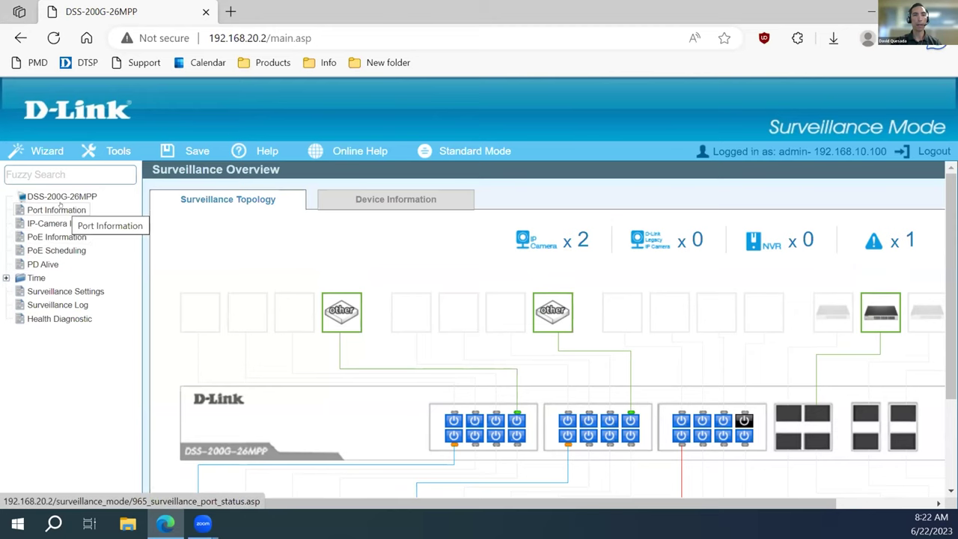
pyautogui.scroll(-1, 516, 269)
pyautogui.scroll(1, 522, 274)
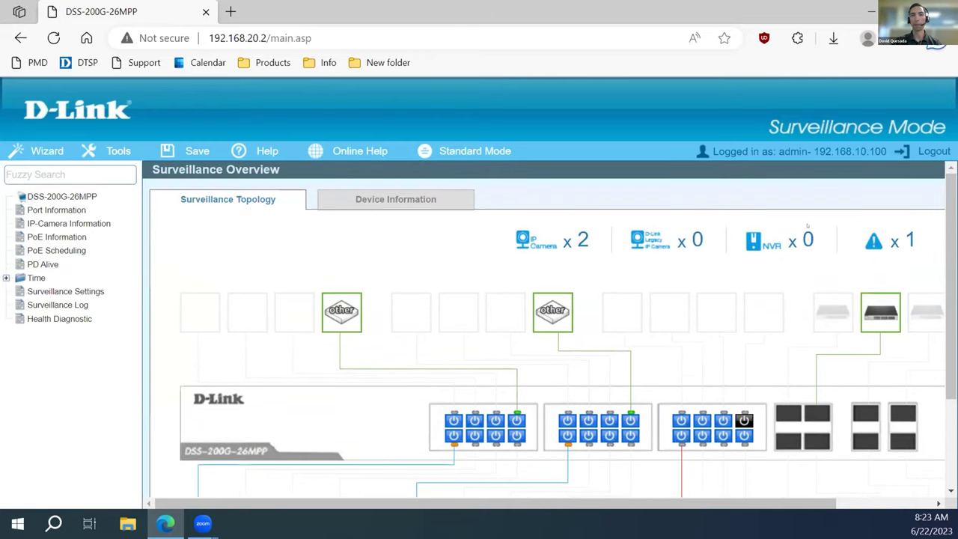
# Open the switch's Device Information and review the system details and the per-port PoE utilization chart
pyautogui.click(355, 197)
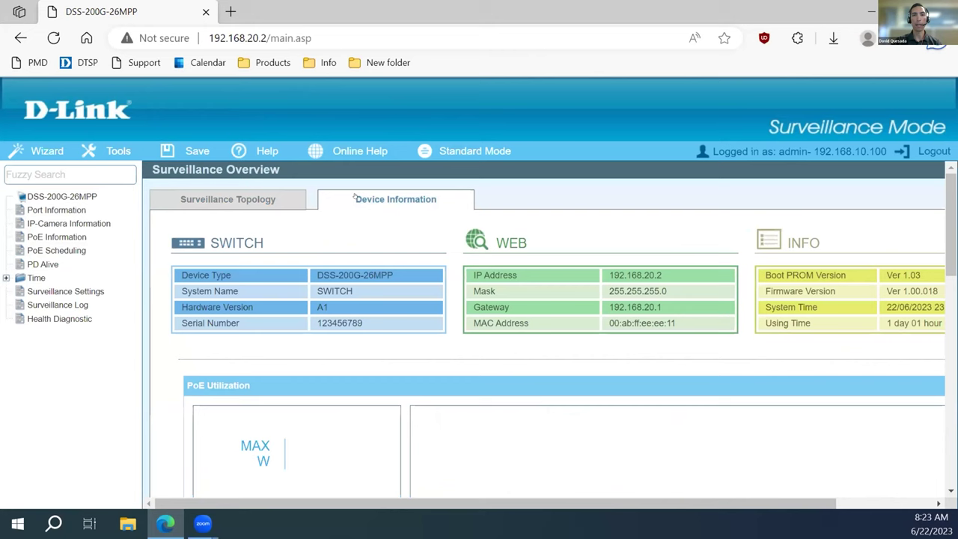
pyautogui.scroll(-1, 376, 241)
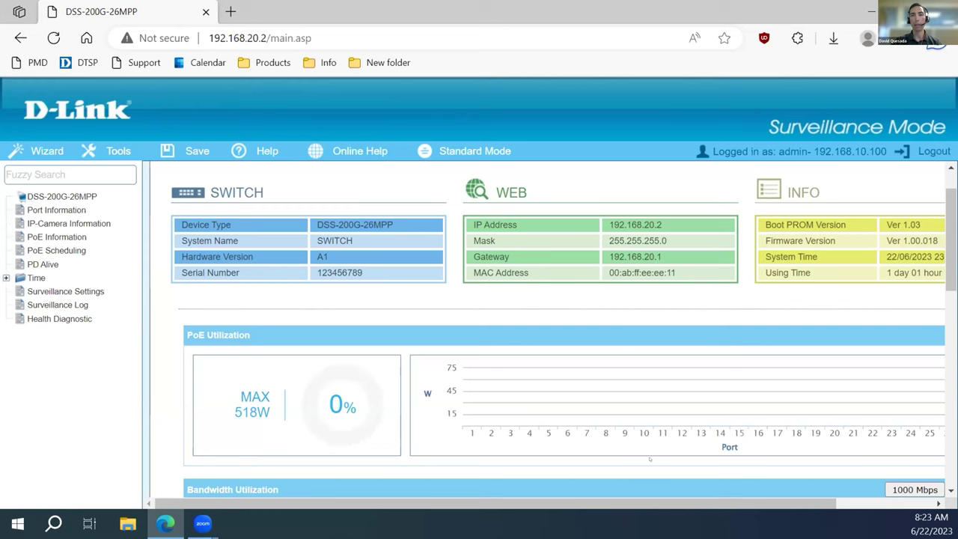
pyautogui.hscroll(3, 674, 419)
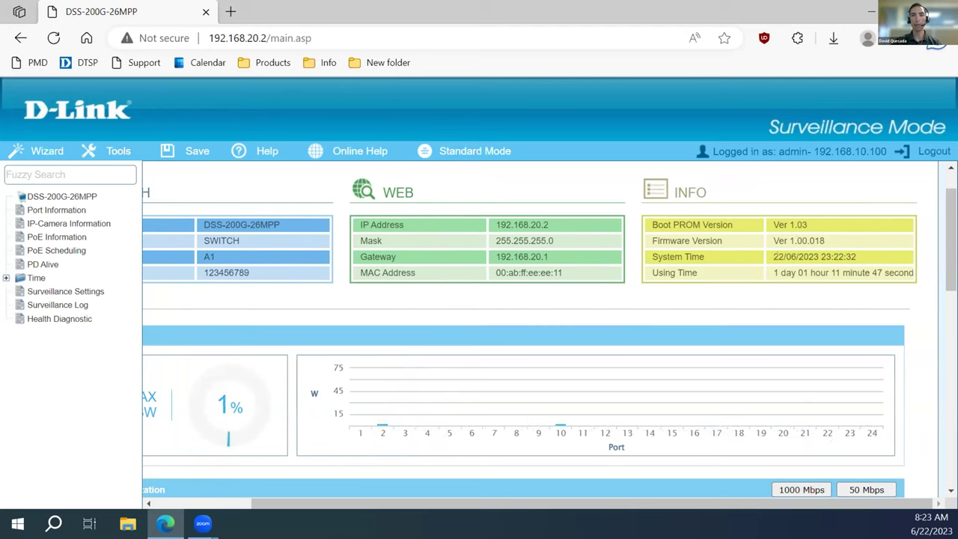
pyautogui.moveTo(667, 496); pyautogui.dragTo(594, 497)
pyautogui.scroll(-3, 528, 388)
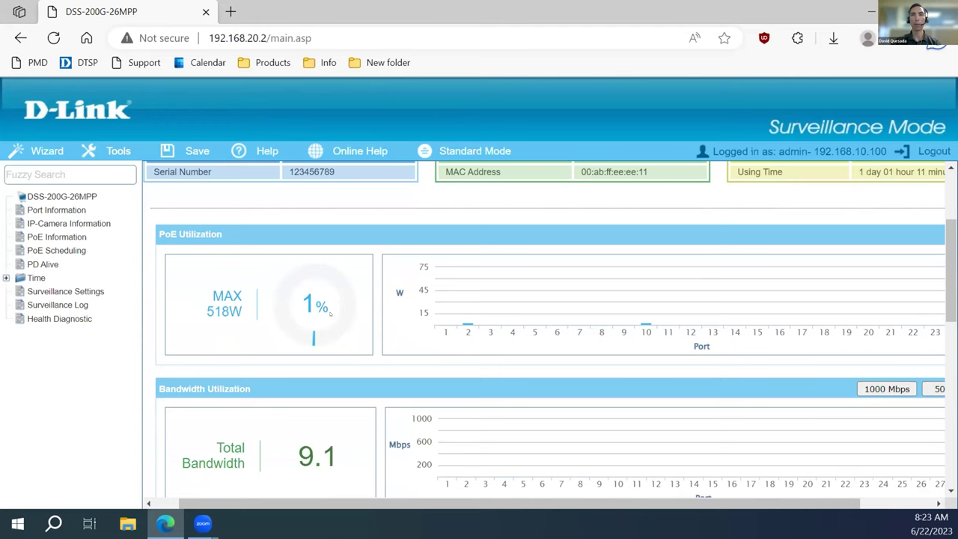
pyautogui.hscroll(1, 545, 334)
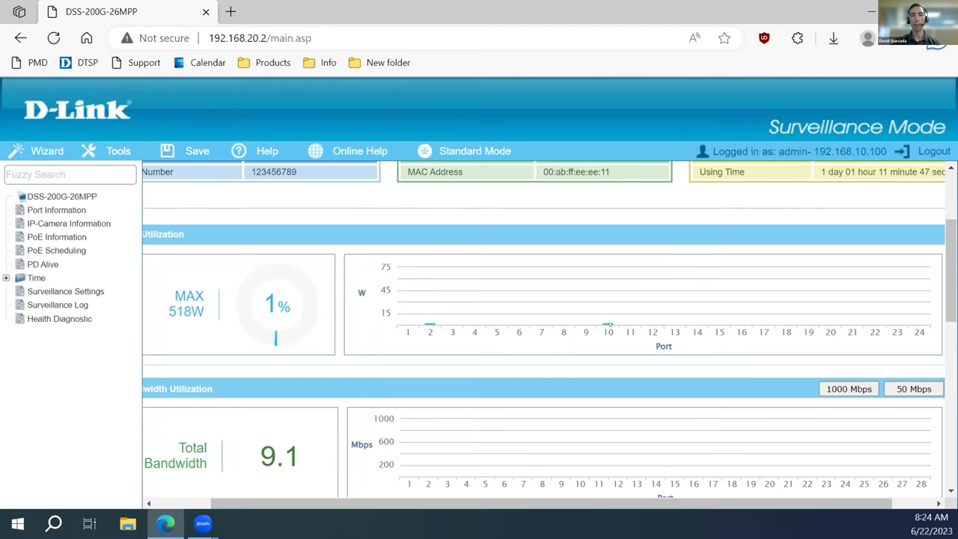
pyautogui.scroll(-1, 585, 337)
pyautogui.scroll(1, 577, 329)
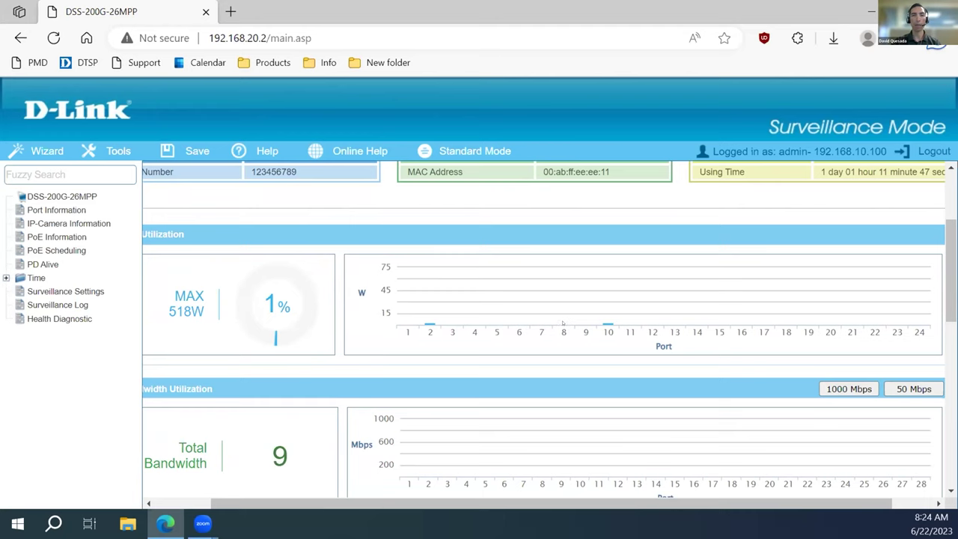
# Change the Bandwidth Utilization chart to the 50 Mbps scale and check the bandwidth of ports 18 and 2
pyautogui.scroll(-3, 377, 325)
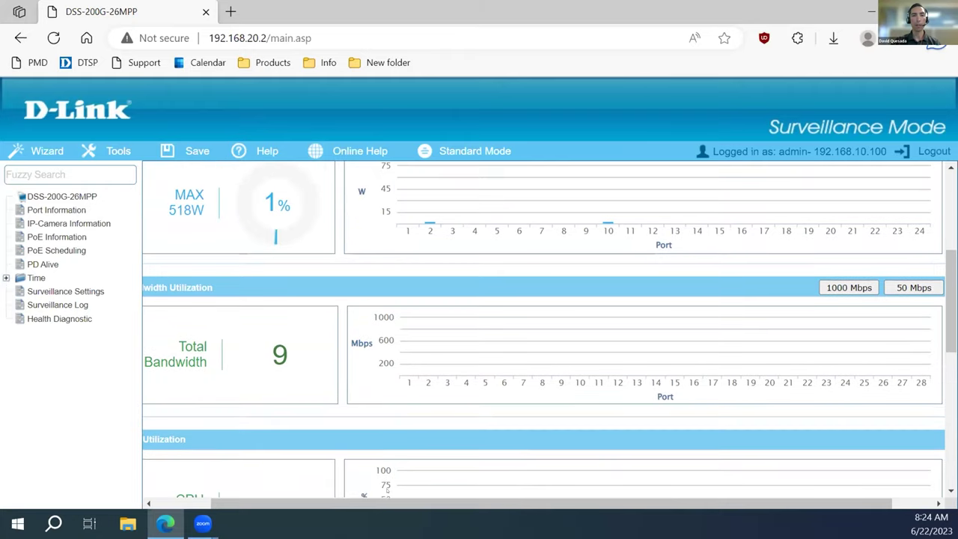
pyautogui.hscroll(-1, 367, 449)
pyautogui.scroll(1, 367, 449)
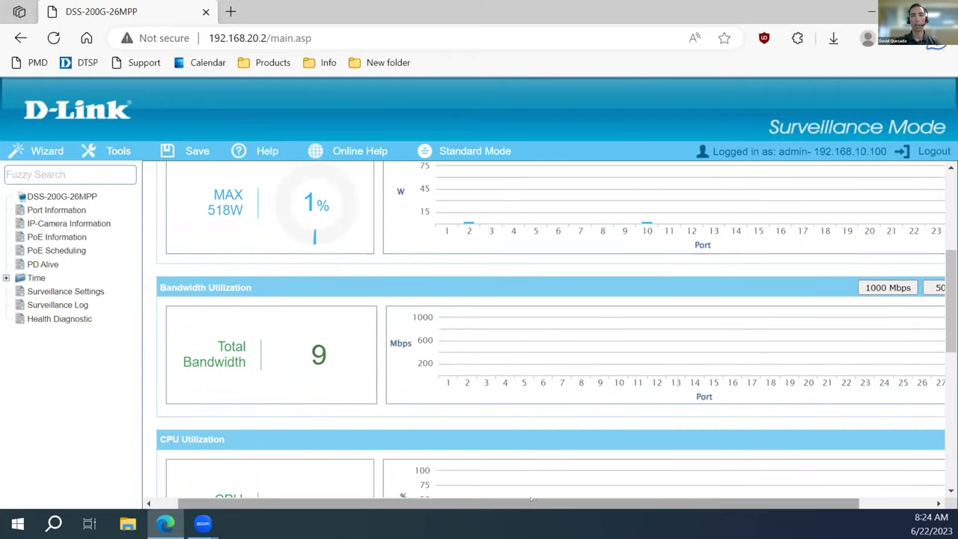
pyautogui.hscroll(2, 569, 456)
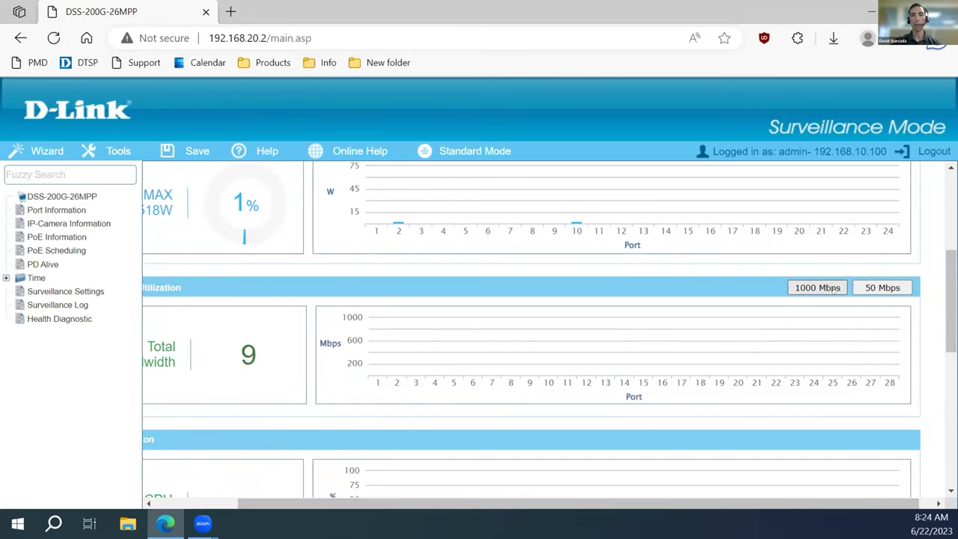
pyautogui.click(873, 292)
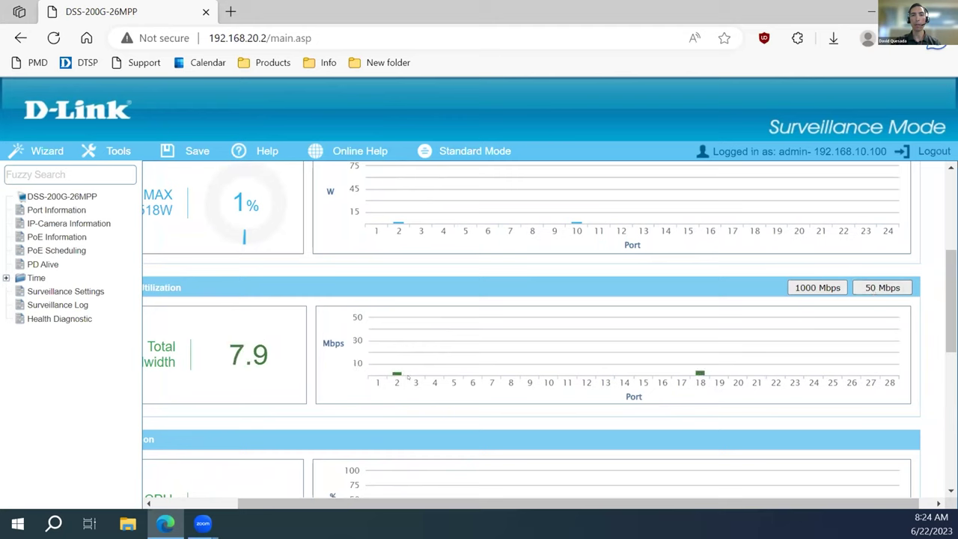
pyautogui.moveTo(699, 373)
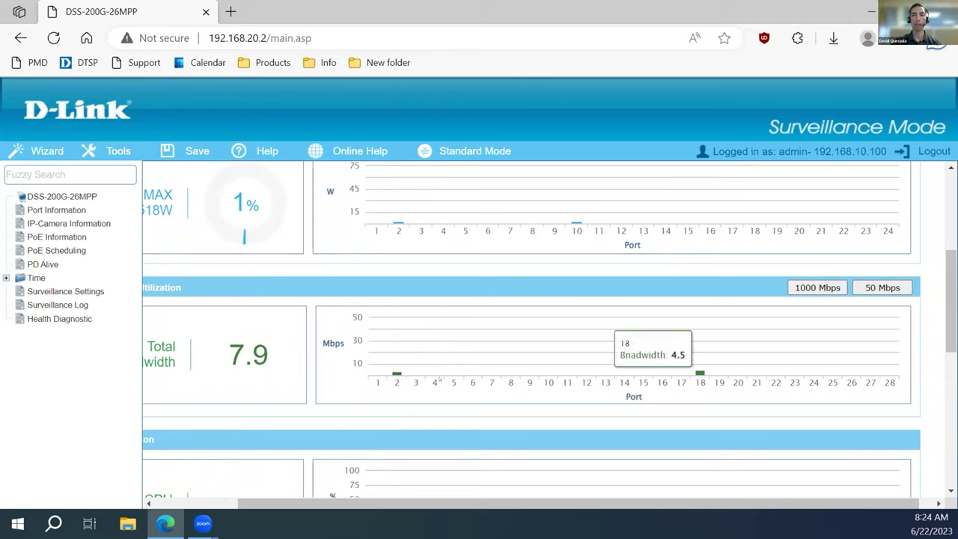
pyautogui.moveTo(397, 373)
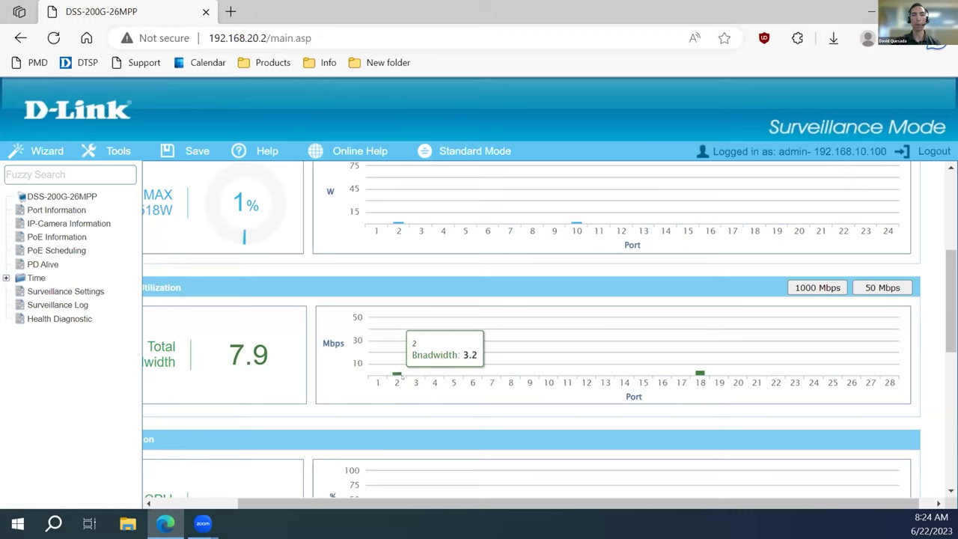
# Examine the CPU utilization, memory utilization and rotating speed charts, including individual readings over time
pyautogui.scroll(-1, 401, 379)
pyautogui.scroll(-3, 401, 379)
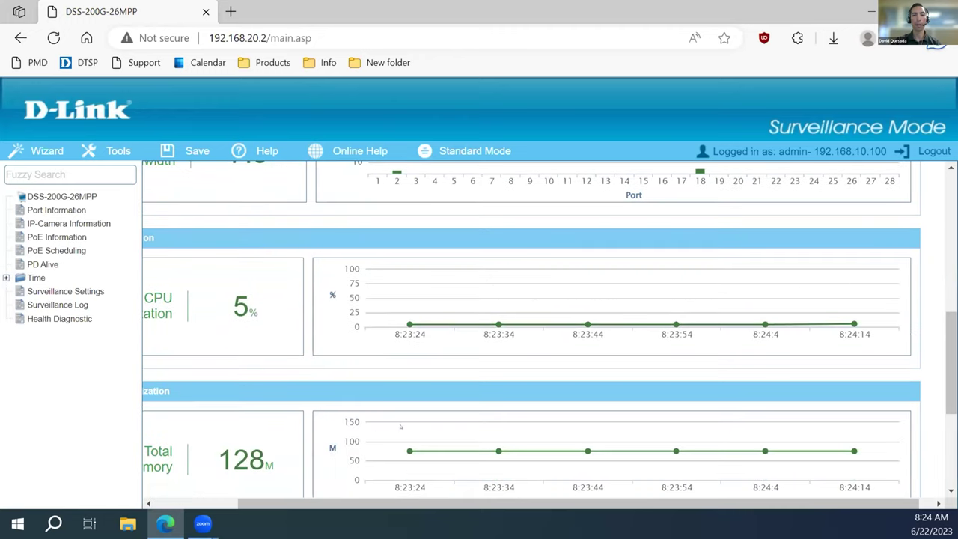
pyautogui.hscroll(-2, 482, 345)
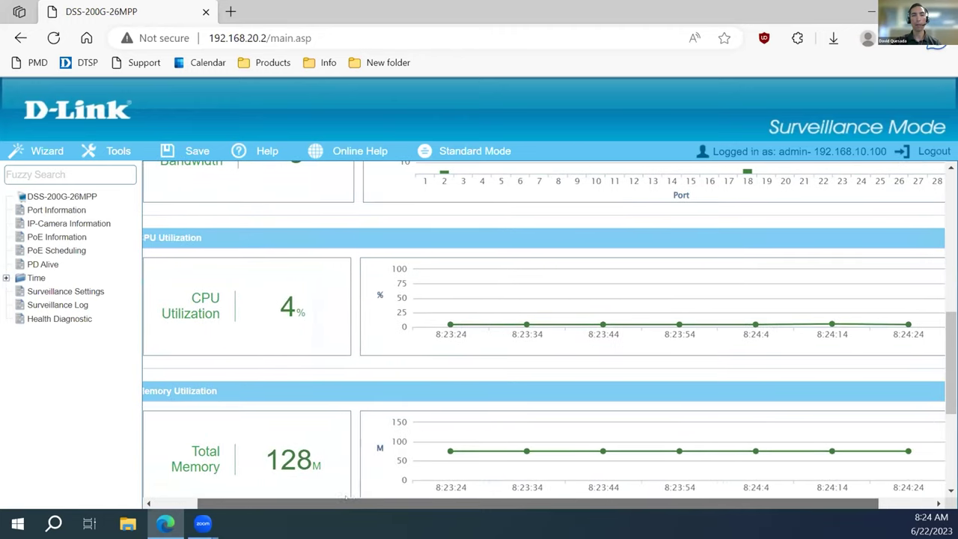
pyautogui.scroll(-1, 482, 346)
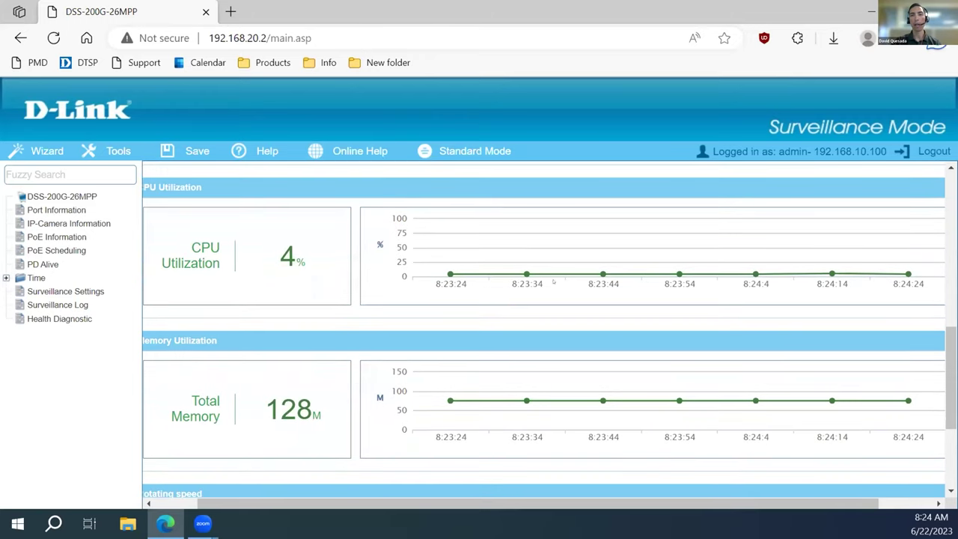
pyautogui.moveTo(576, 274)
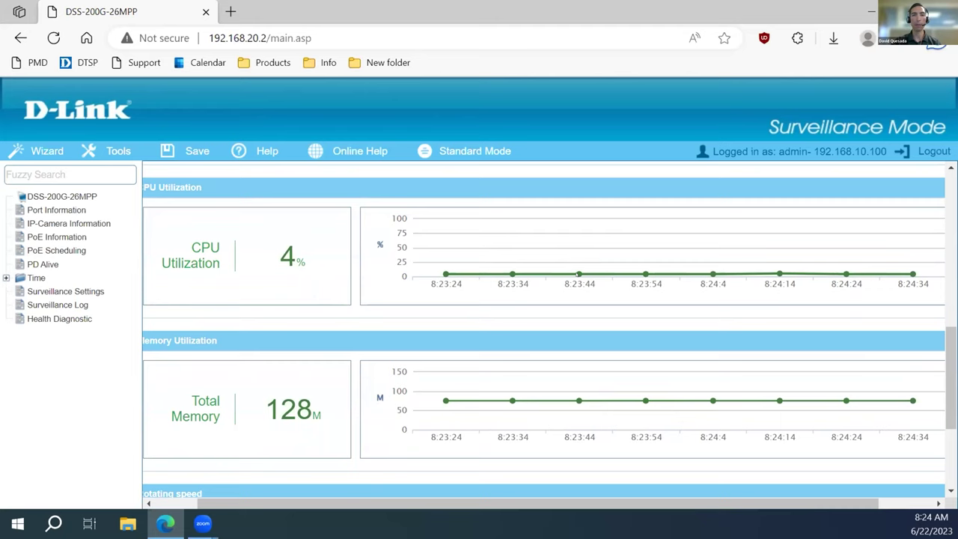
pyautogui.scroll(-1, 580, 274)
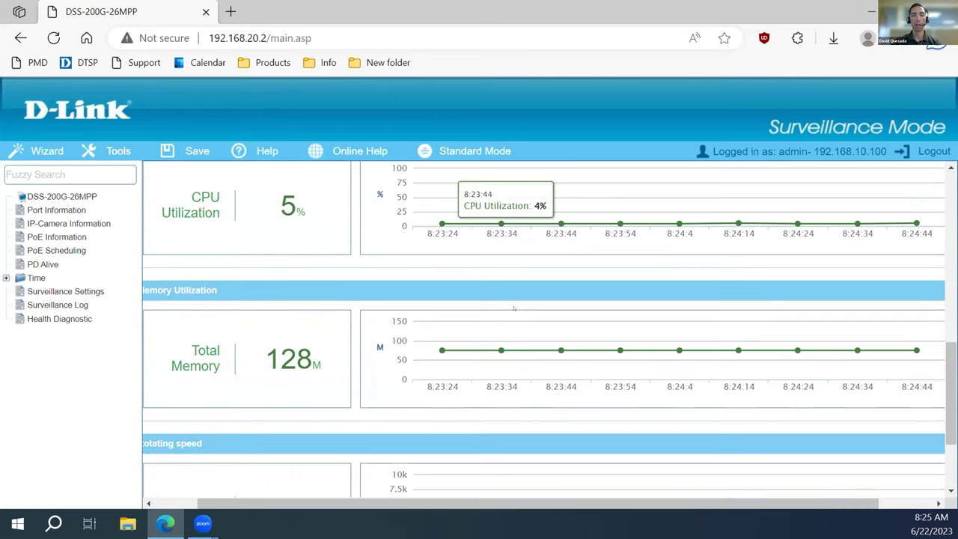
pyautogui.moveTo(391, 300)
pyautogui.scroll(-1, 299, 345)
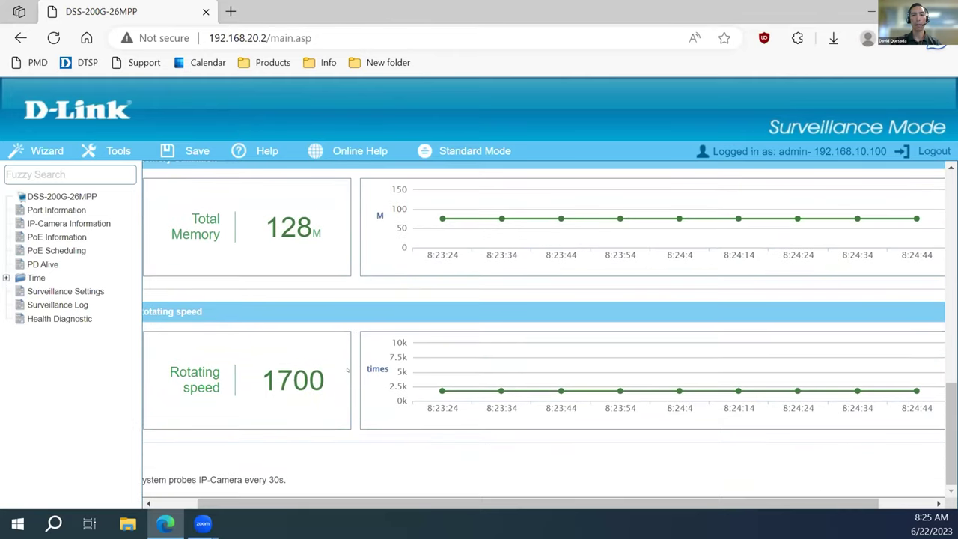
pyautogui.moveTo(513, 387)
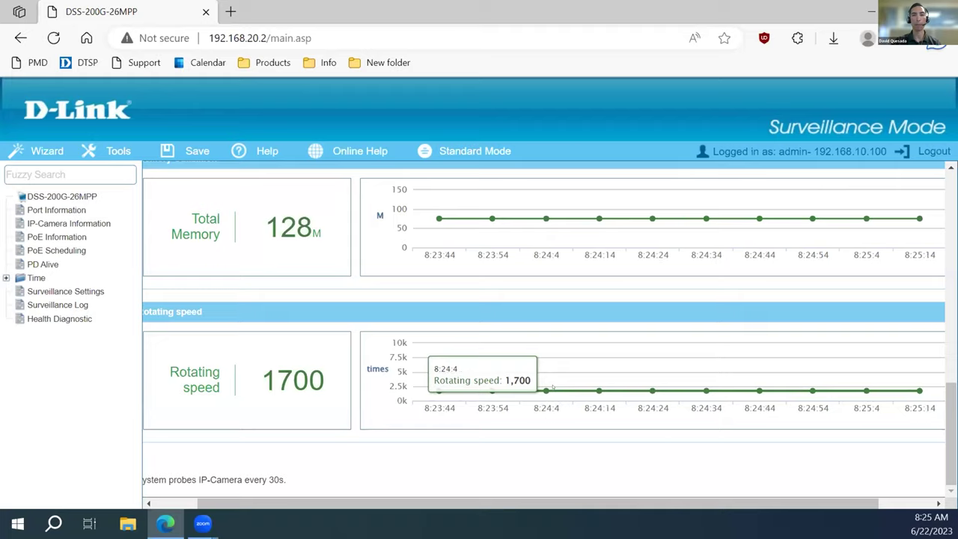
# Return to the Surveillance Topology and review the device counts and the devices connected to the switch ports
pyautogui.scroll(7, 551, 387)
pyautogui.scroll(3, 552, 387)
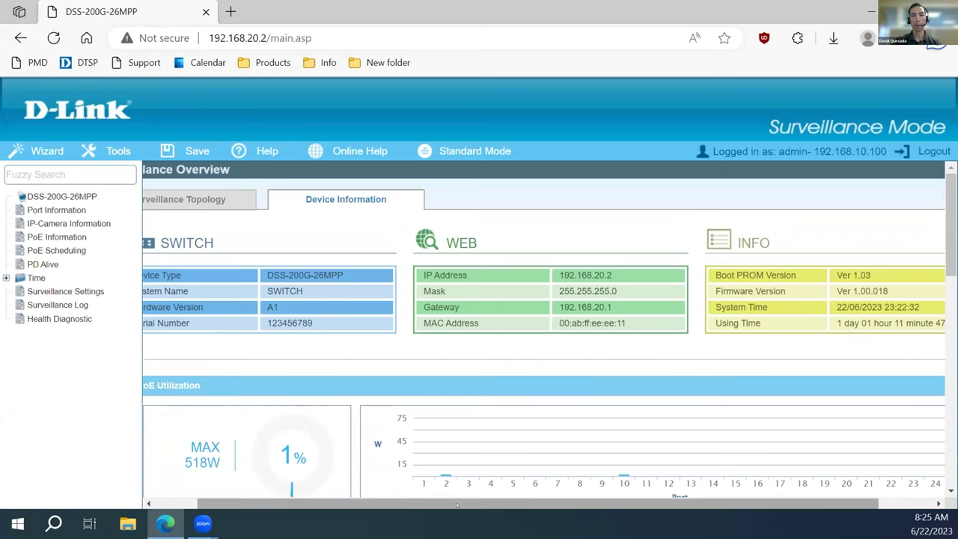
pyautogui.hscroll(-1, 389, 400)
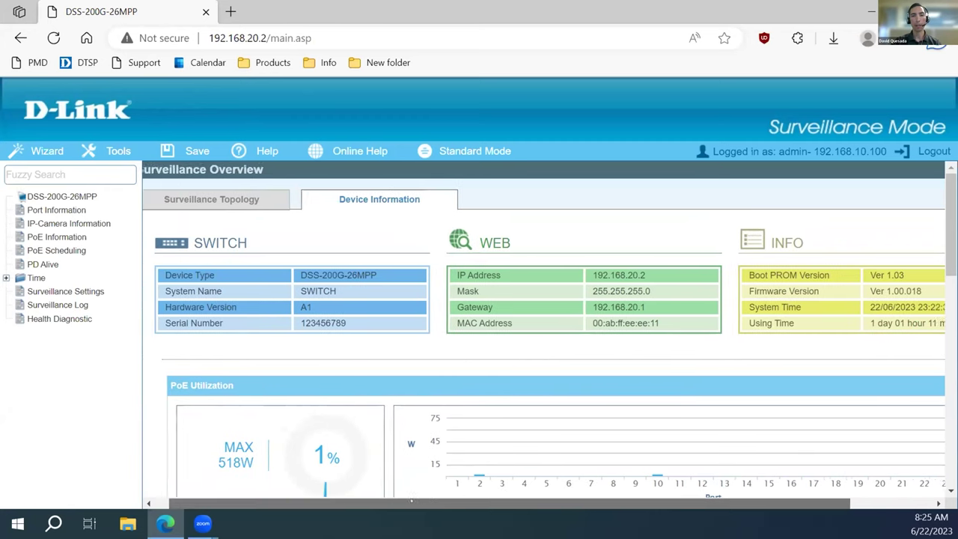
pyautogui.click(235, 204)
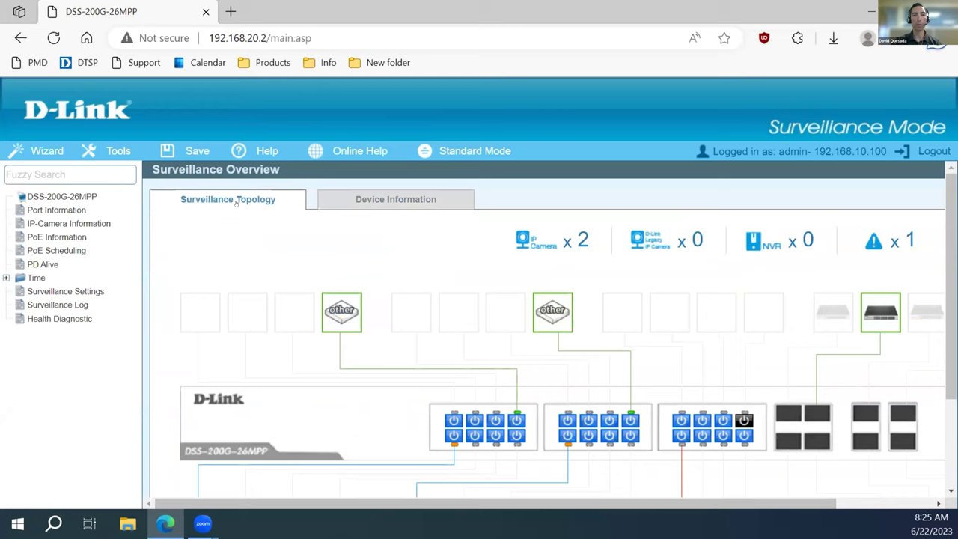
pyautogui.scroll(-1, 252, 252)
pyautogui.scroll(1, 251, 253)
pyautogui.scroll(-1, 260, 247)
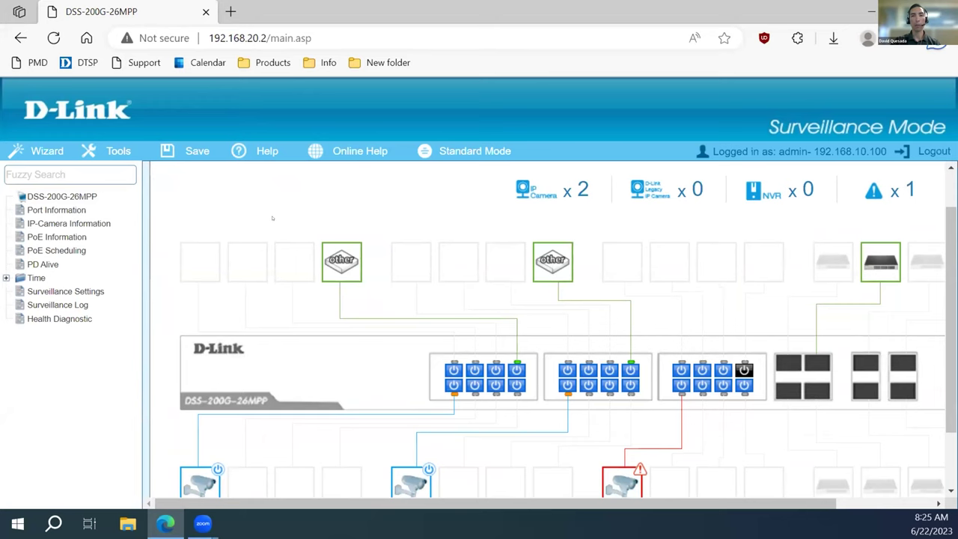
pyautogui.scroll(-1, 288, 227)
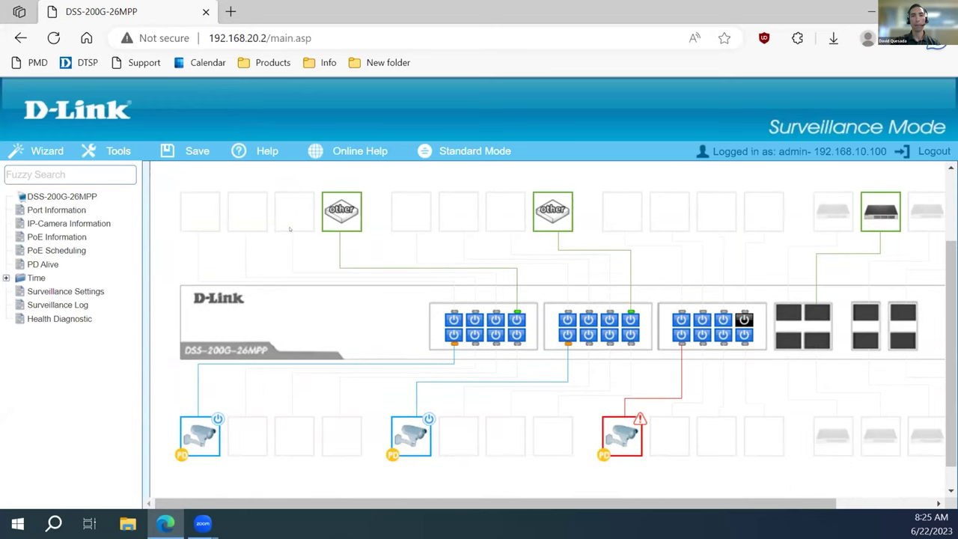
pyautogui.scroll(1, 392, 252)
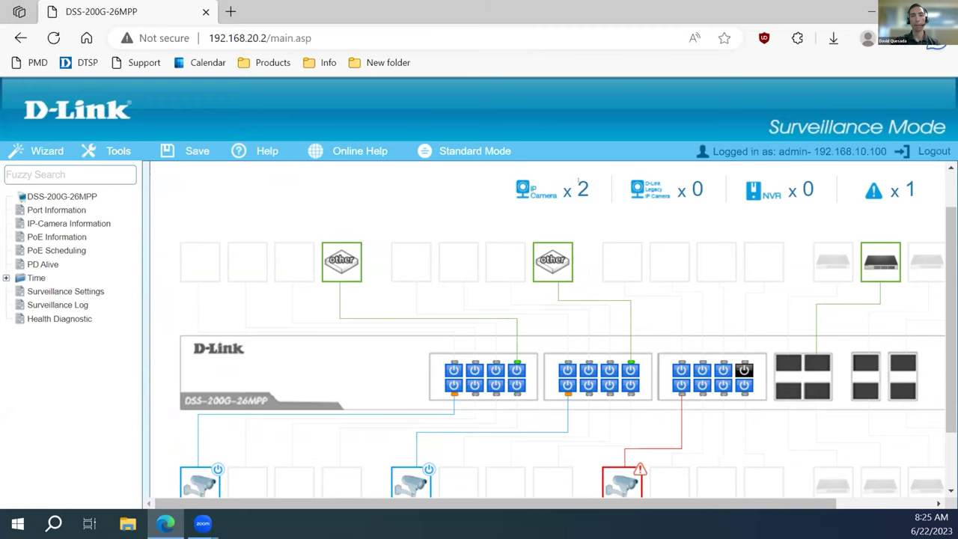
pyautogui.scroll(-1, 578, 188)
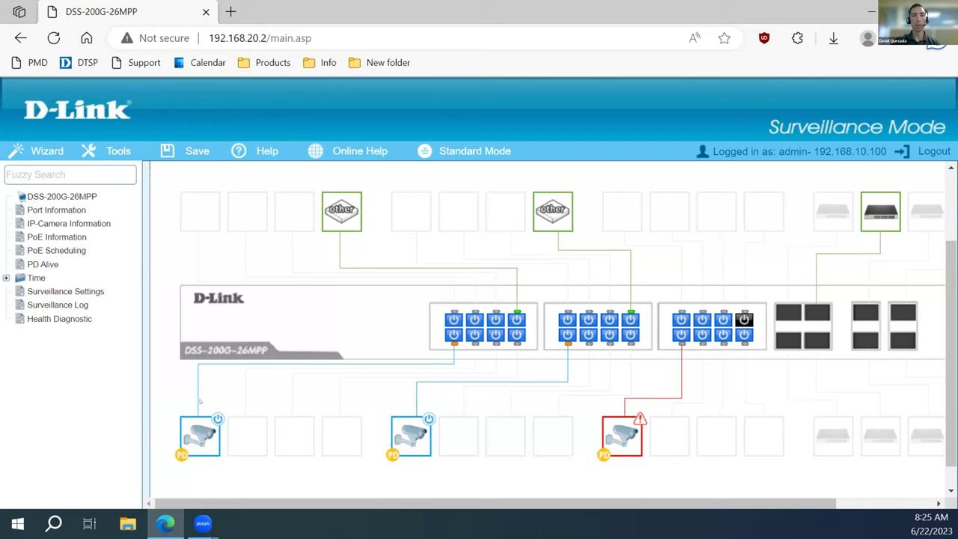
# Inspect the details of the first camera, the two other devices and the camera marked with a warning in the topology
pyautogui.moveTo(193, 432)
pyautogui.moveTo(353, 218)
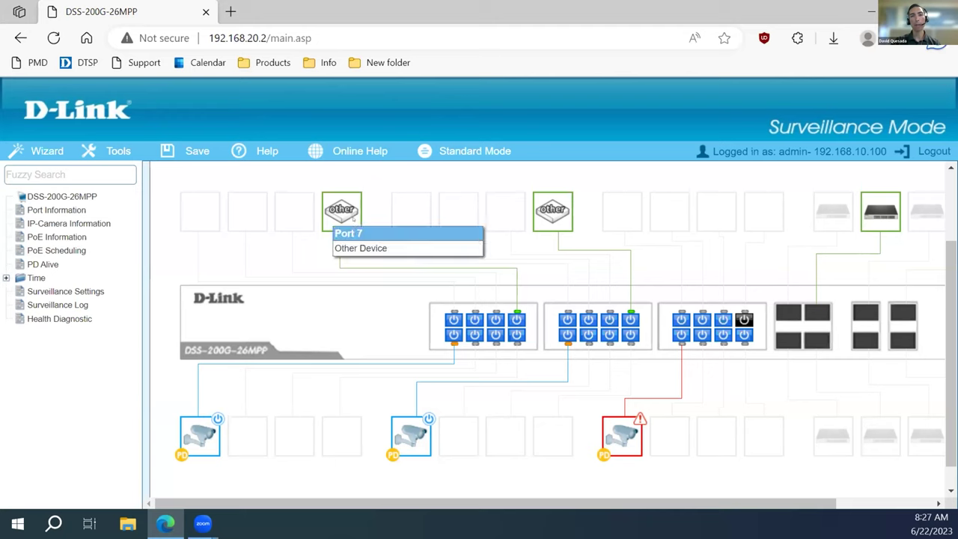
pyautogui.moveTo(565, 218)
pyautogui.moveTo(539, 205)
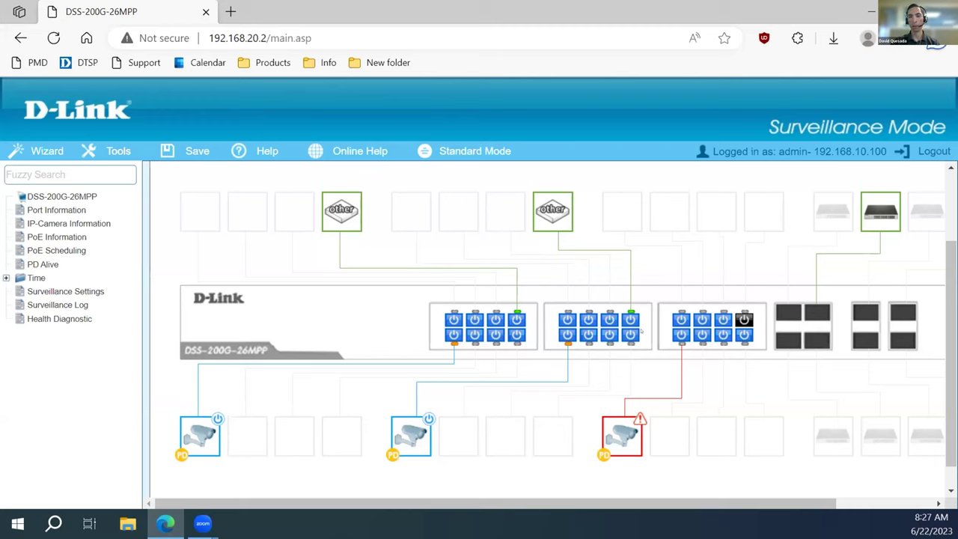
pyautogui.moveTo(626, 426)
pyautogui.scroll(3, 794, 314)
pyautogui.scroll(-1, 791, 324)
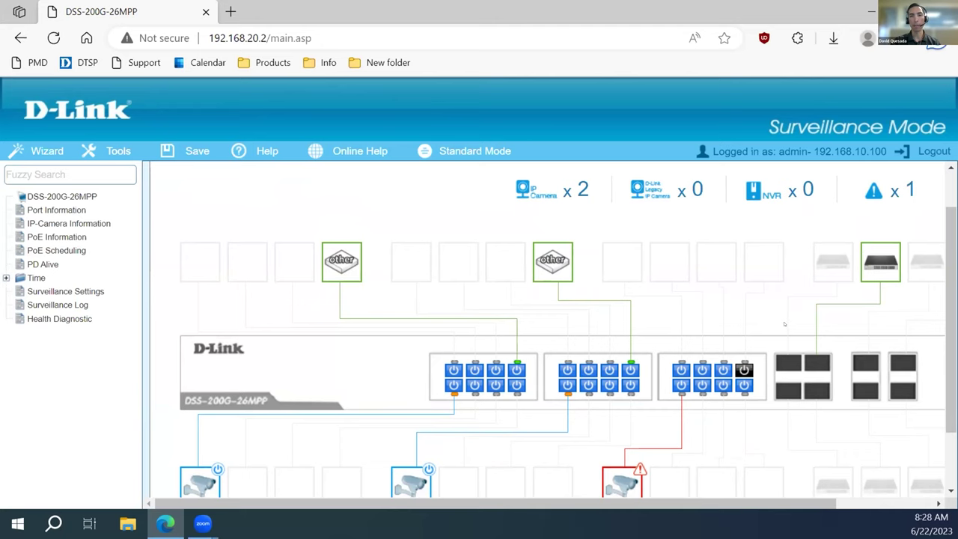
pyautogui.scroll(-1, 784, 323)
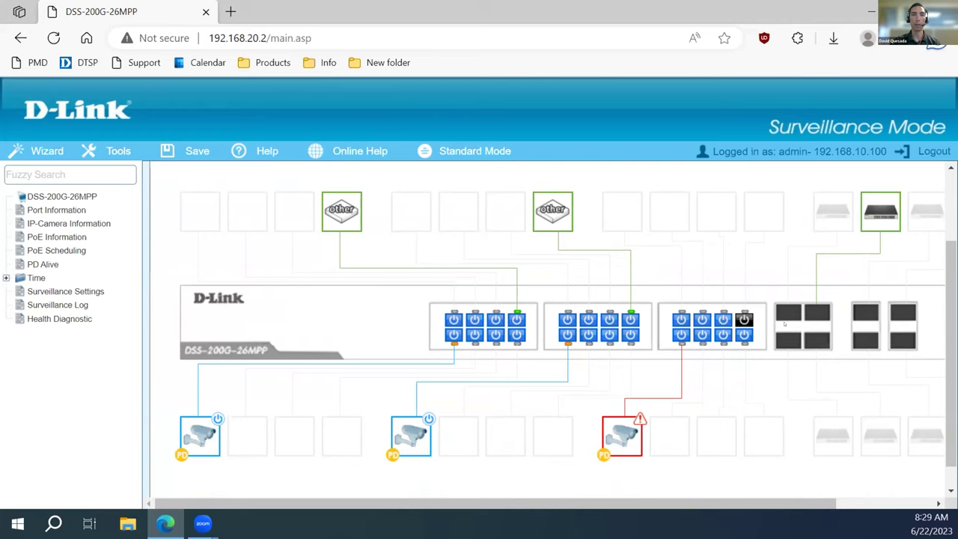
# Open the Port Information page and review the bandwidth, PoE state and power draw of the ports from 1 through 12
pyautogui.scroll(2, 744, 338)
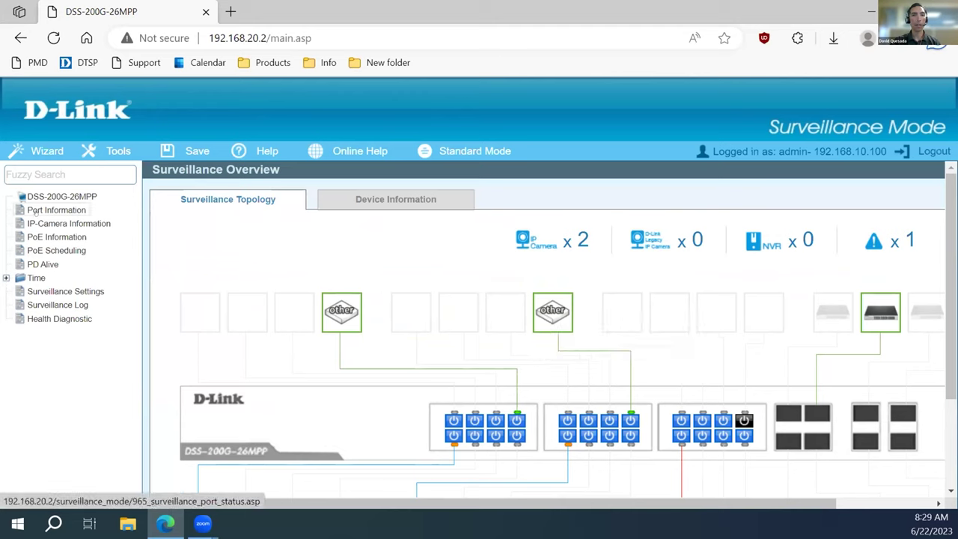
pyautogui.click(35, 211)
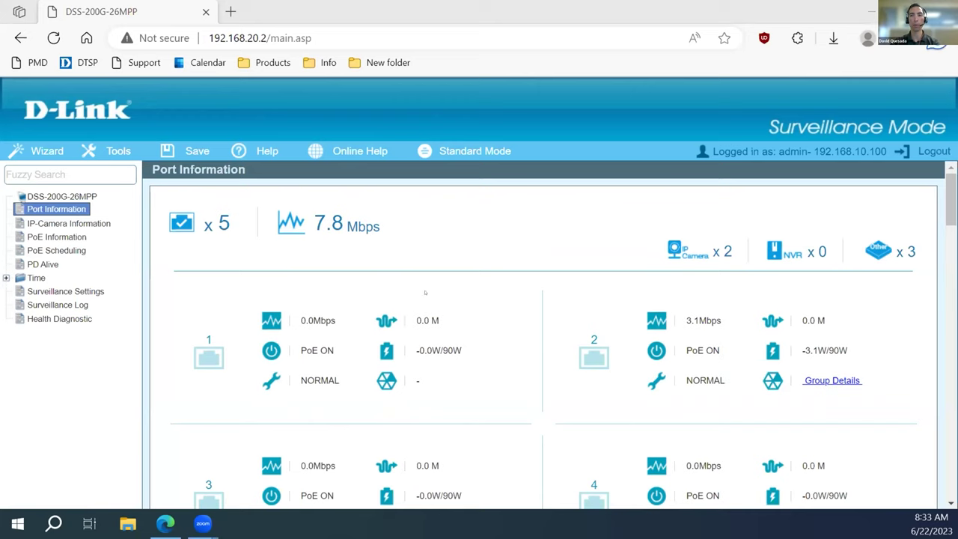
pyautogui.scroll(-1, 369, 314)
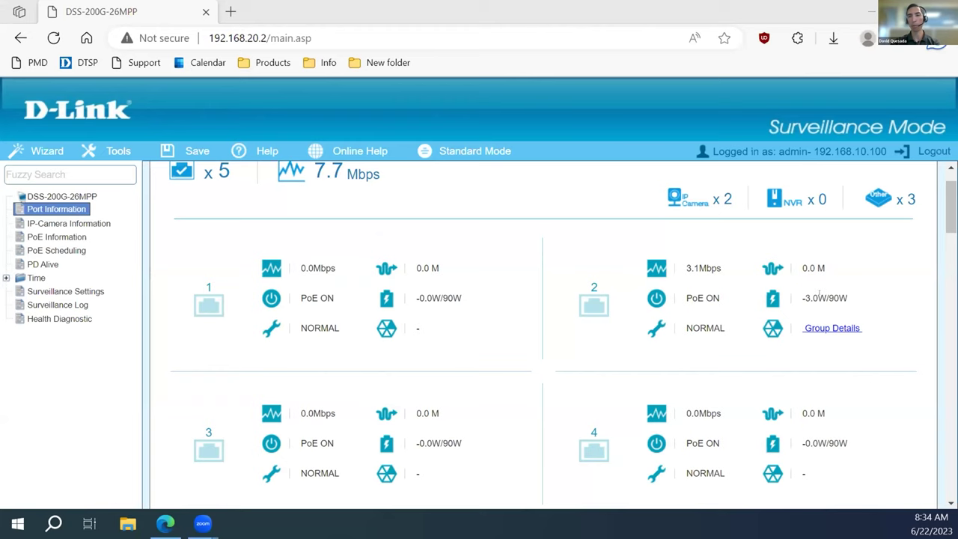
pyautogui.scroll(-1, 818, 296)
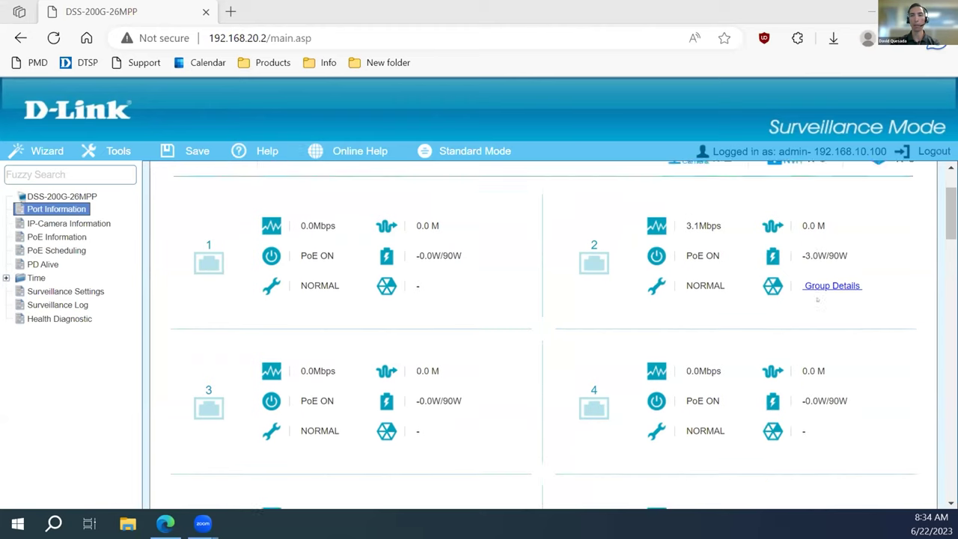
pyautogui.scroll(-2, 822, 298)
pyautogui.scroll(-6, 824, 298)
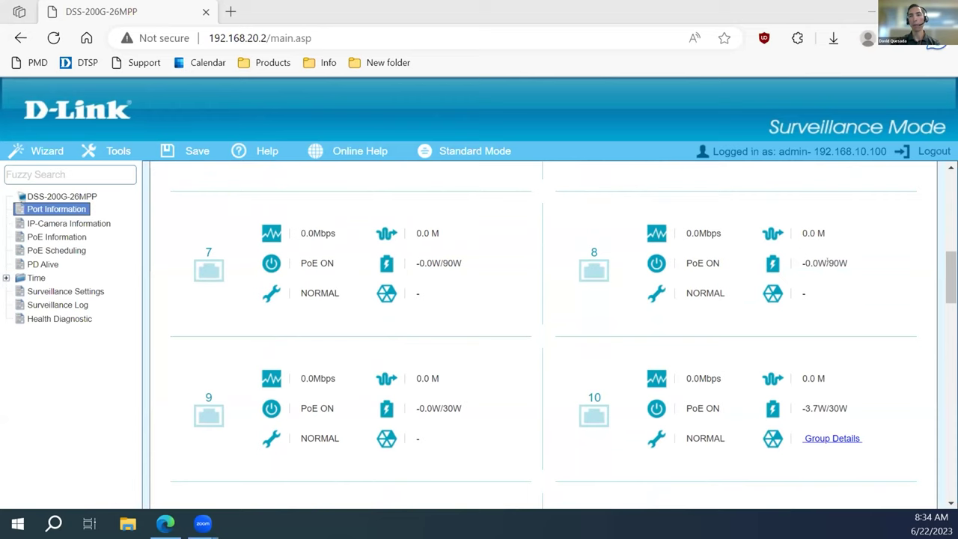
pyautogui.scroll(-1, 553, 335)
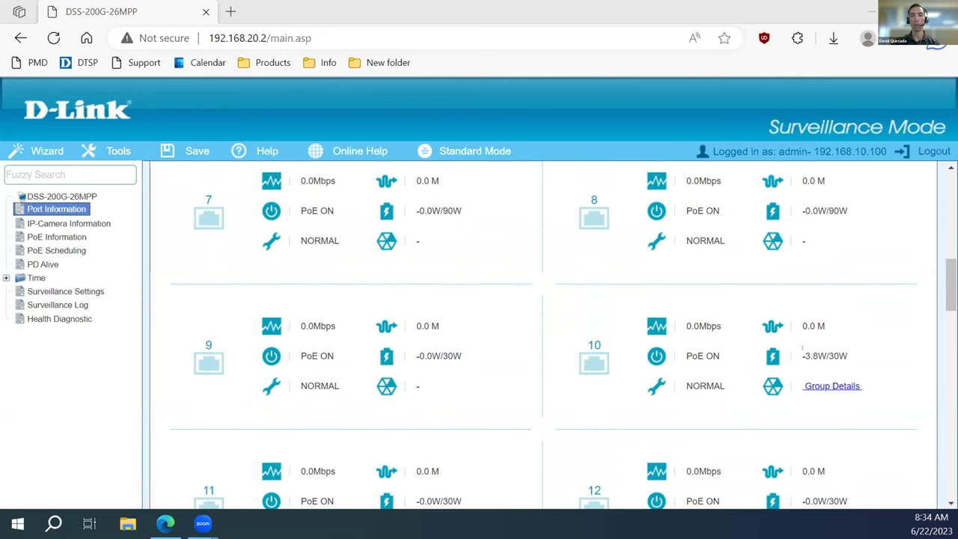
pyautogui.scroll(-1, 378, 315)
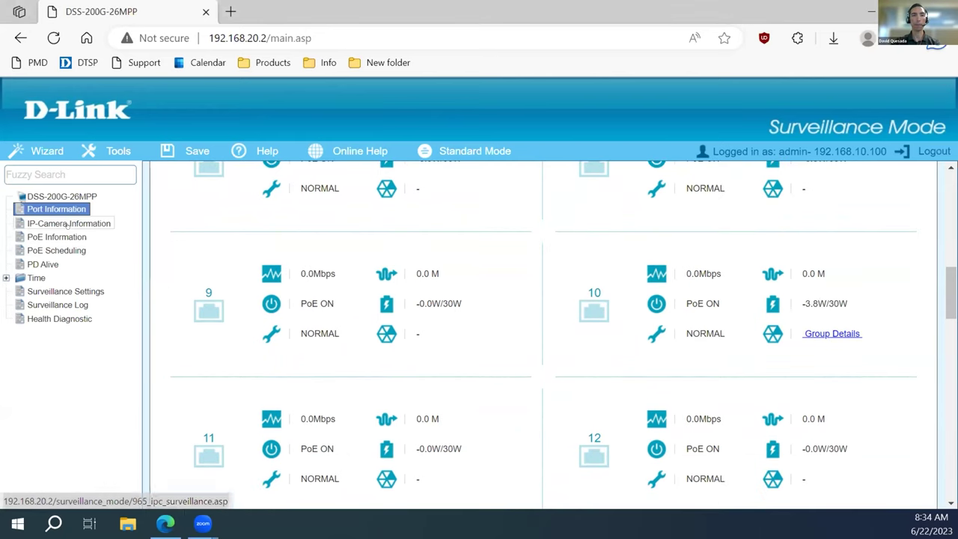
# Review the detected cameras on the IP-Camera Information page and the power budget and port states on the PoE Information page
pyautogui.click(69, 223)
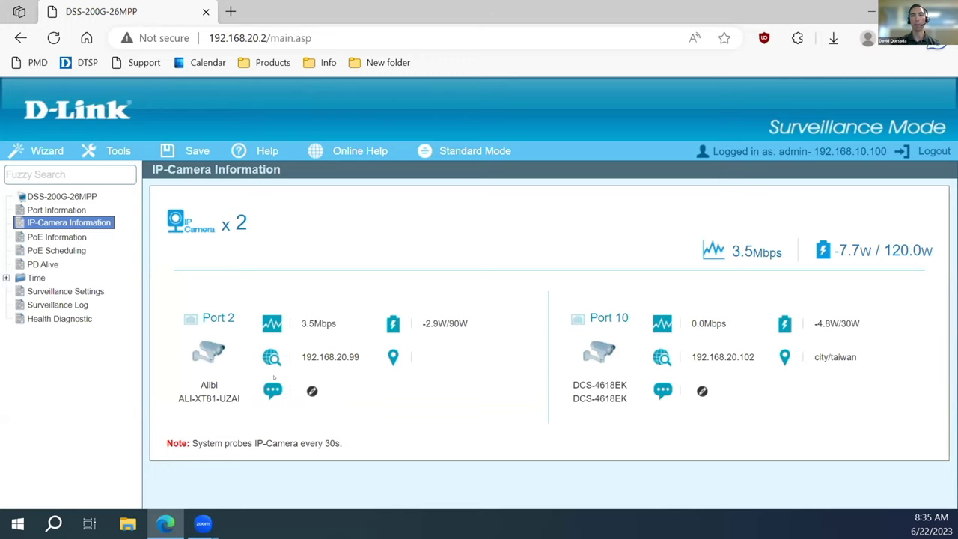
pyautogui.click(57, 237)
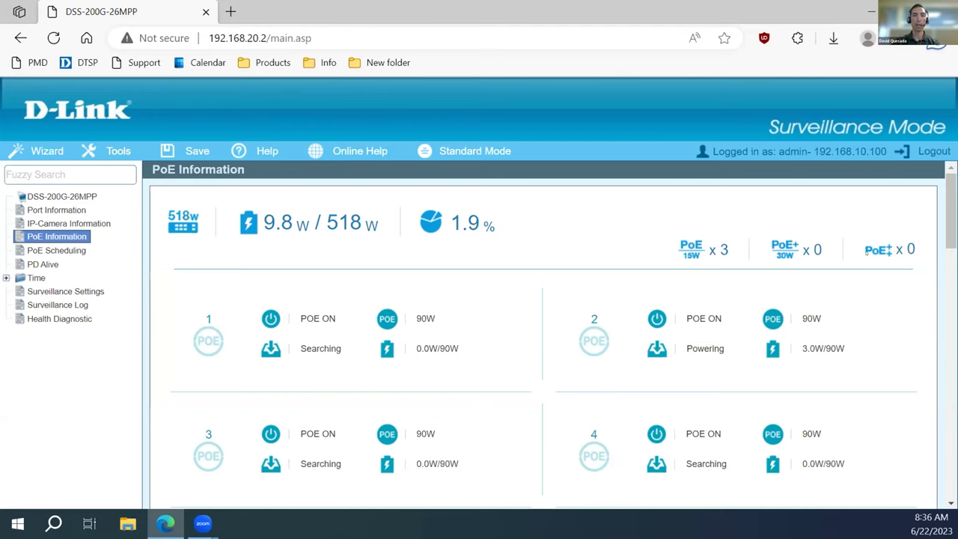
pyautogui.scroll(-2, 785, 267)
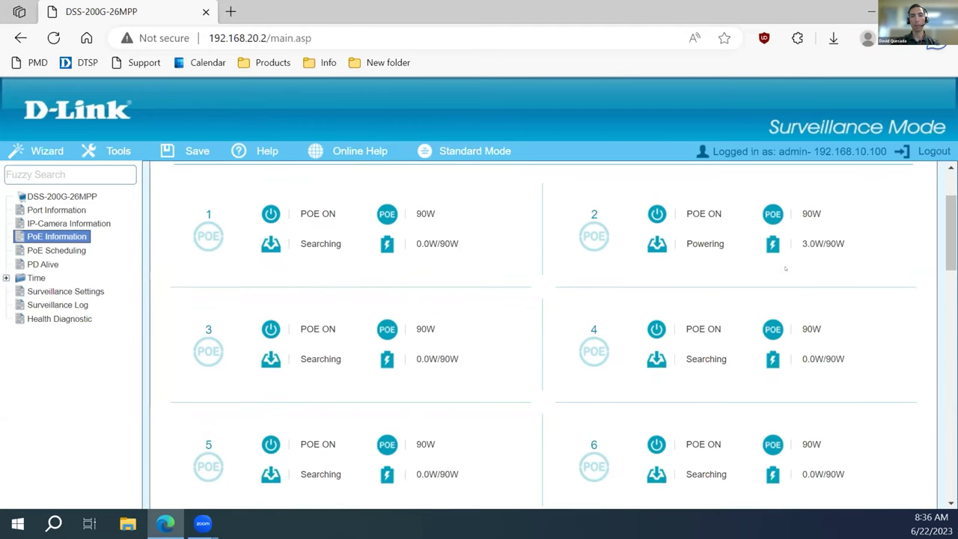
pyautogui.scroll(2, 692, 289)
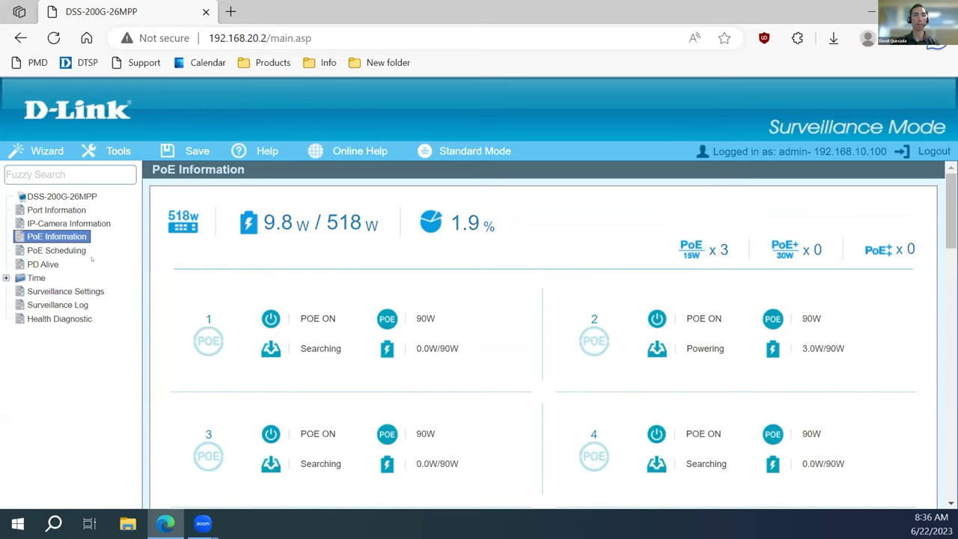
# Examine the PD Alive configuration and port table, checking the state, PD IP address and timing values for port eth10
pyautogui.click(45, 264)
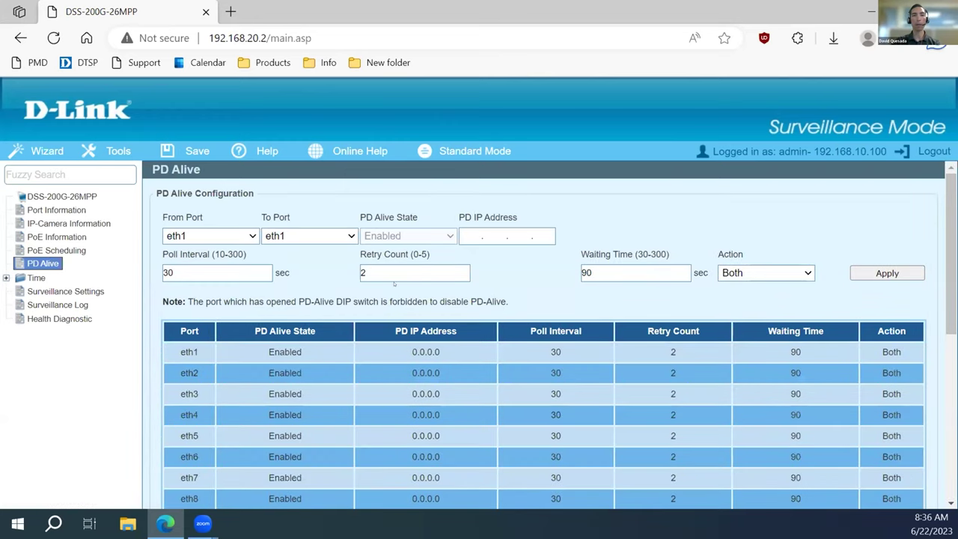
pyautogui.scroll(-2, 378, 333)
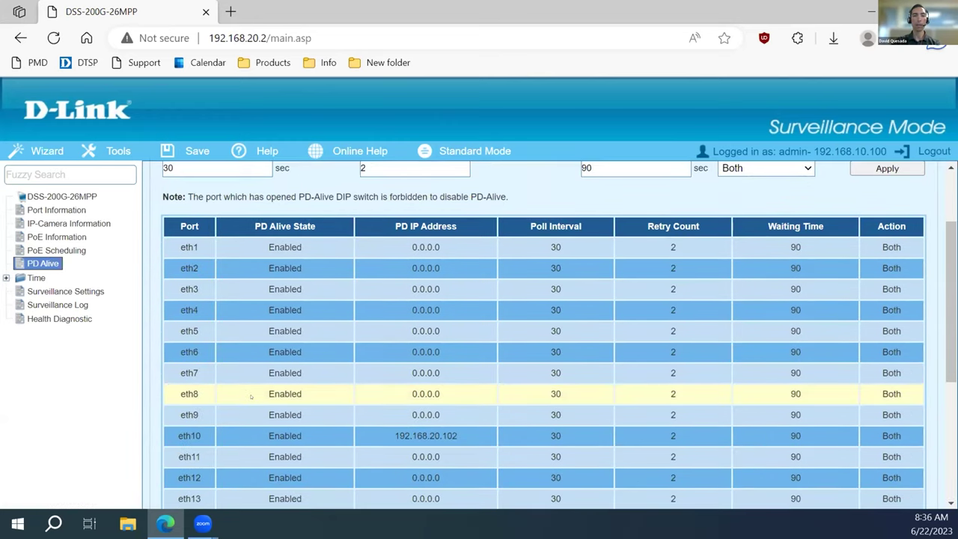
pyautogui.scroll(2, 300, 393)
pyautogui.scroll(-2, 217, 411)
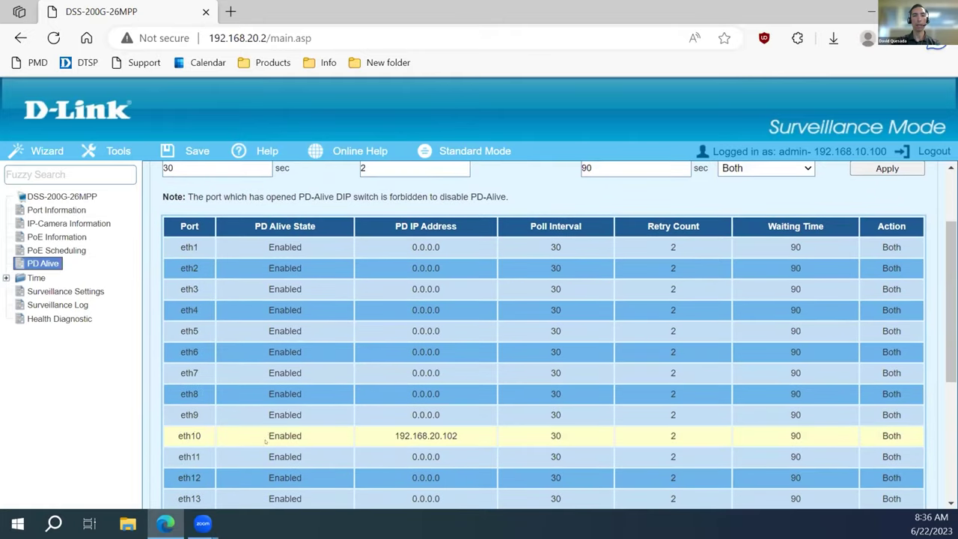
pyautogui.moveTo(268, 435); pyautogui.dragTo(298, 436)
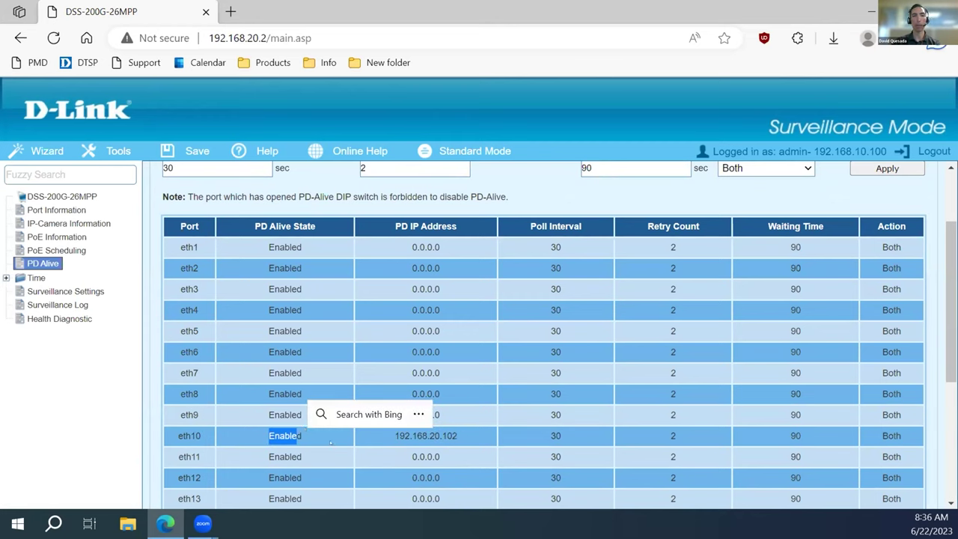
pyautogui.click(421, 441)
pyautogui.moveTo(412, 436); pyautogui.dragTo(453, 435)
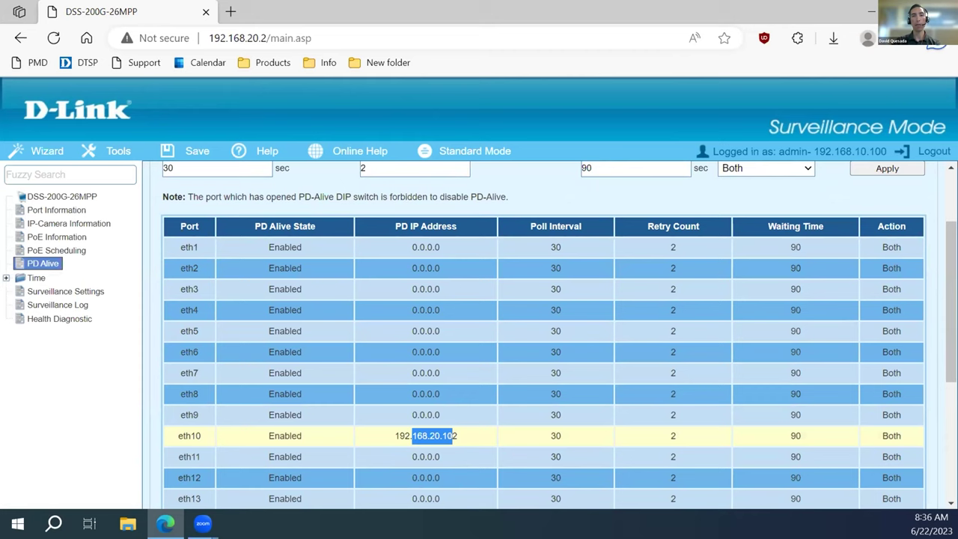
pyautogui.click(537, 443)
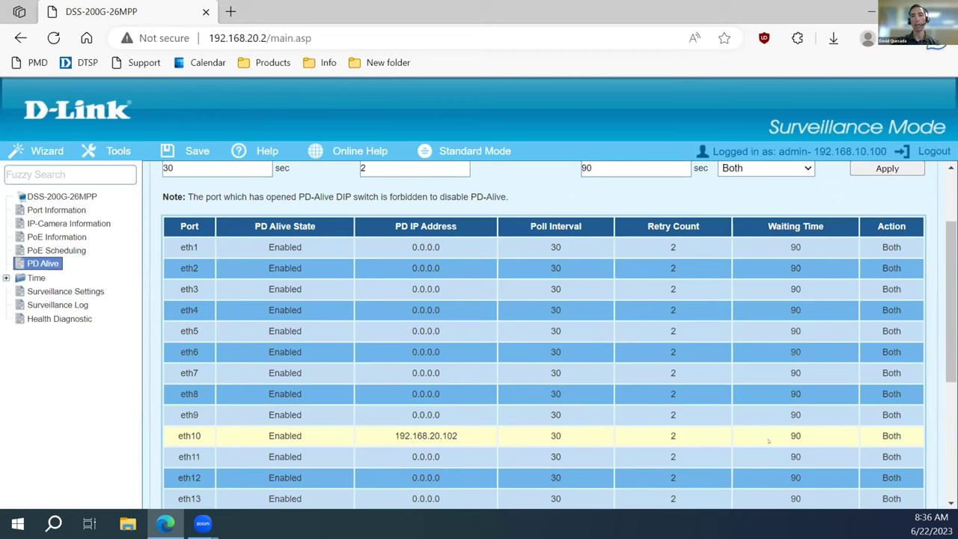
pyautogui.scroll(2, 665, 412)
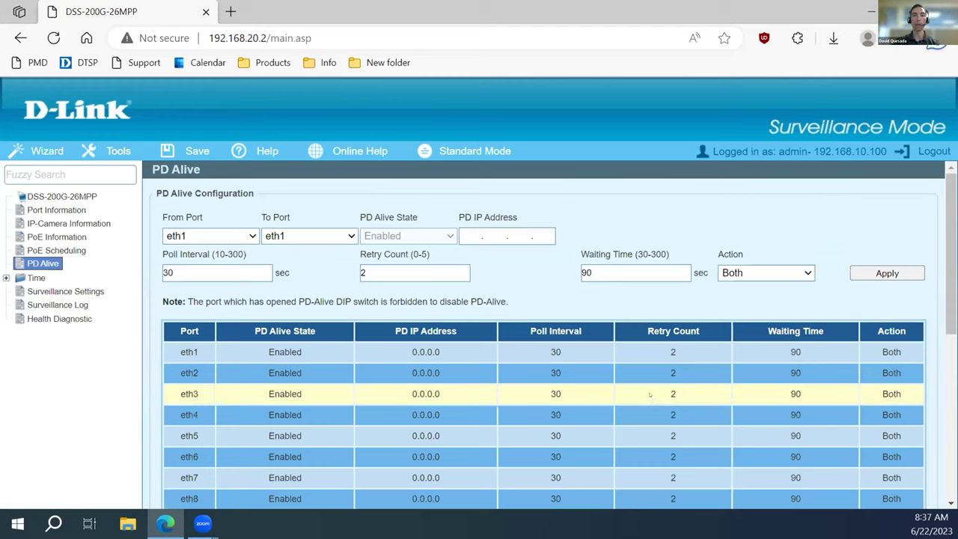
pyautogui.scroll(-3, 559, 381)
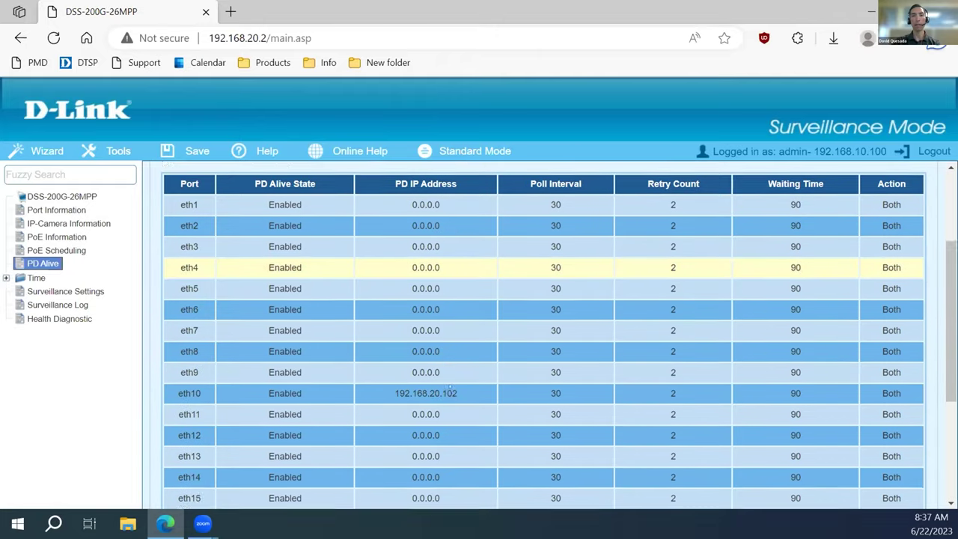
pyautogui.scroll(3, 452, 366)
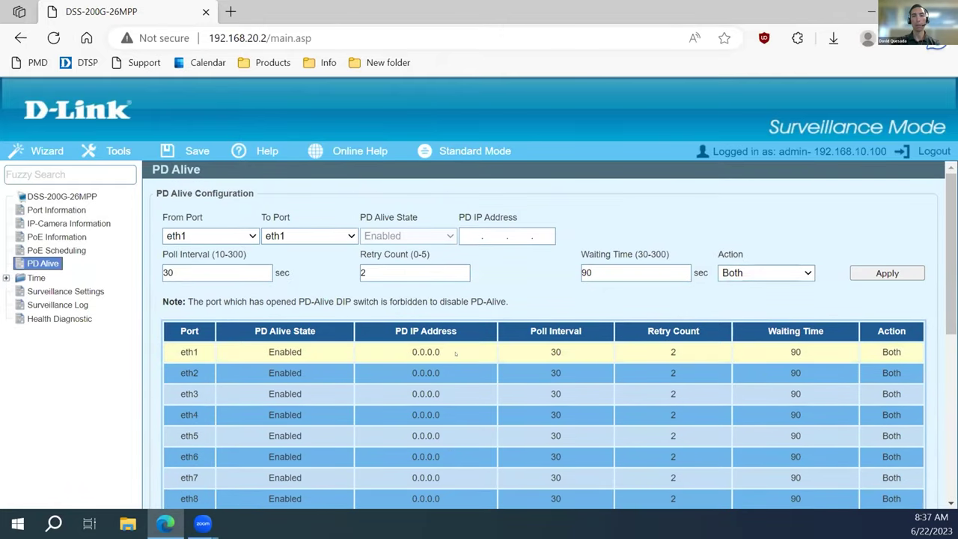
# Review the Surveillance Settings page, from the VLAN and IP settings down to the password and uplink port settings
pyautogui.click(60, 292)
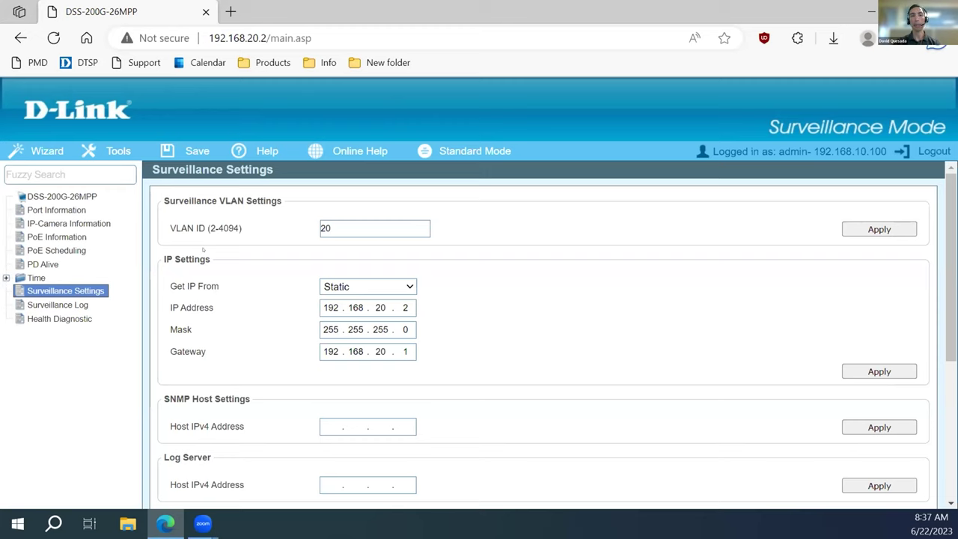
pyautogui.scroll(-3, 203, 250)
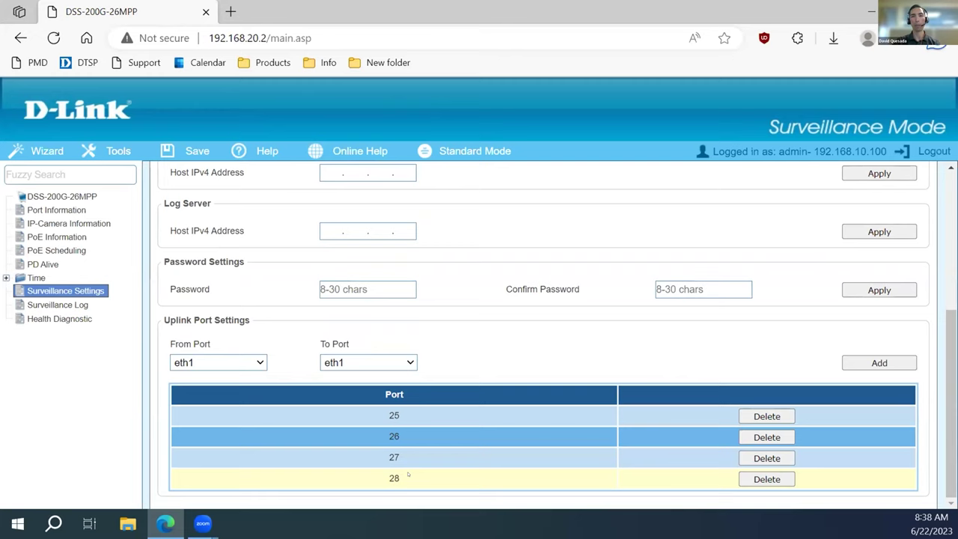
pyautogui.scroll(2, 406, 456)
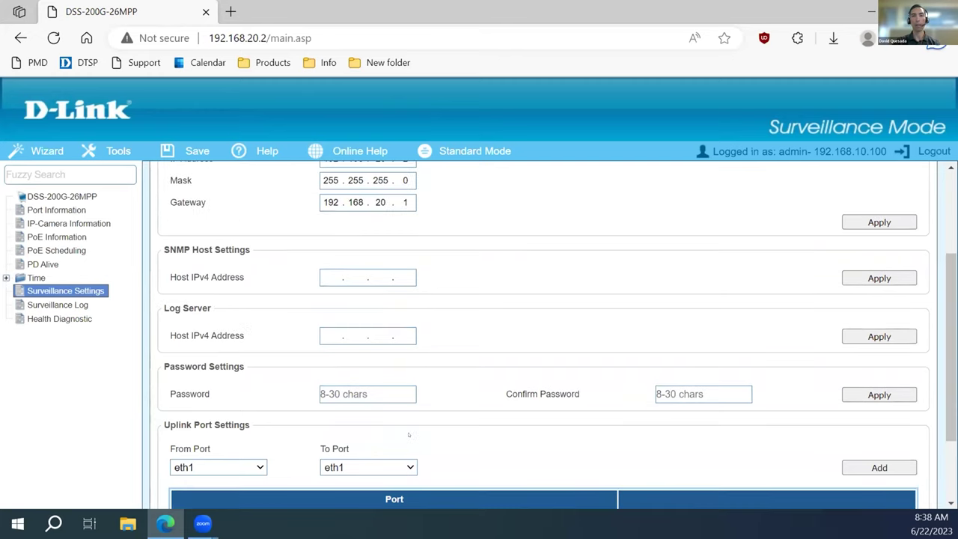
pyautogui.scroll(3, 409, 434)
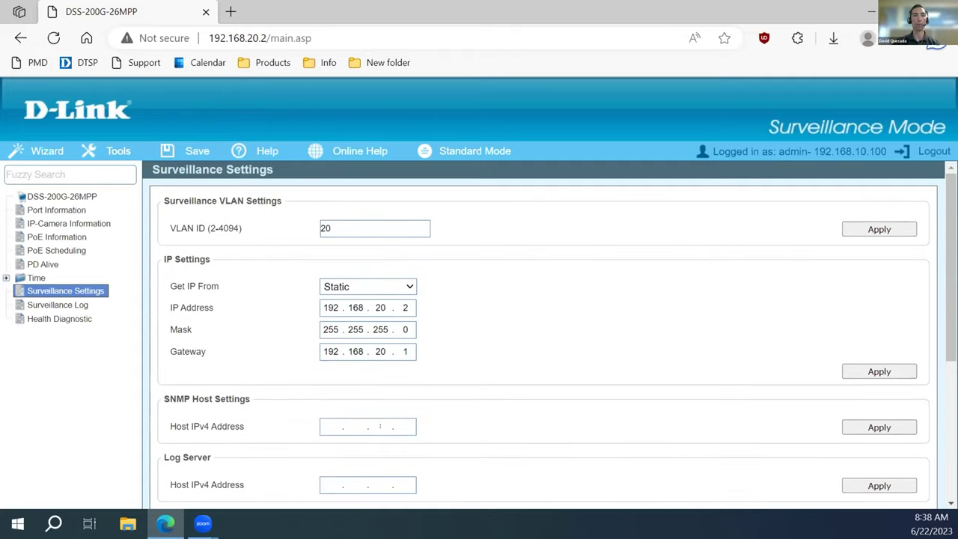
# Review the Surveillance Log entries and open the Health Diagnostic page
pyautogui.click(74, 305)
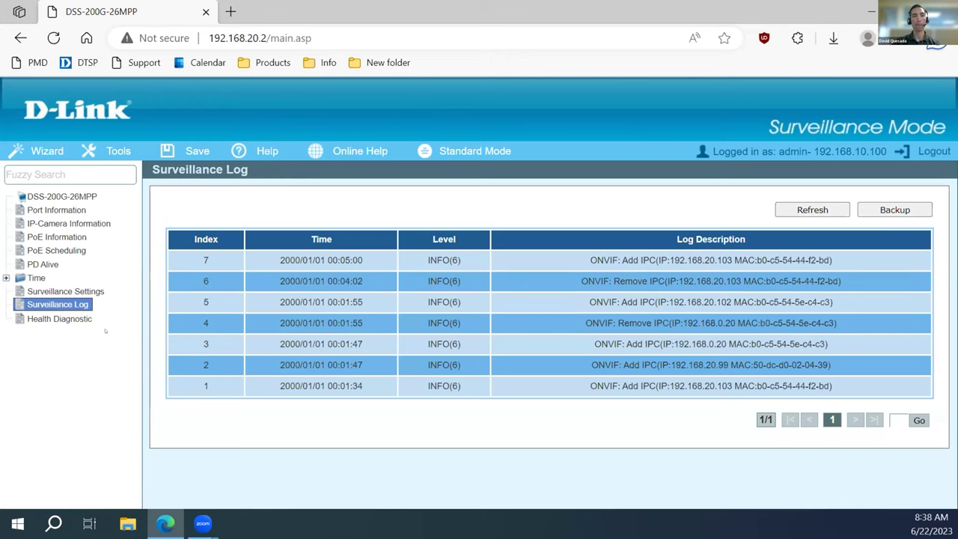
pyautogui.click(52, 320)
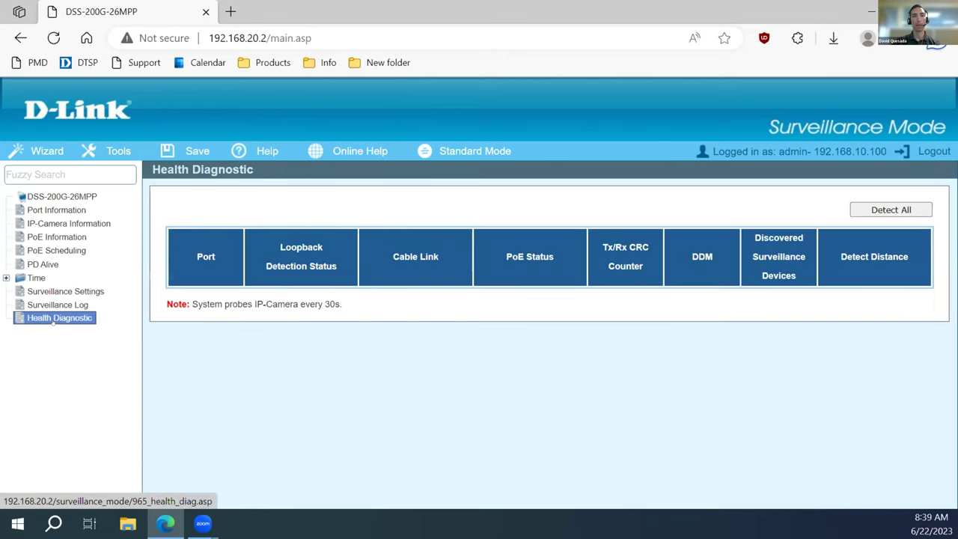